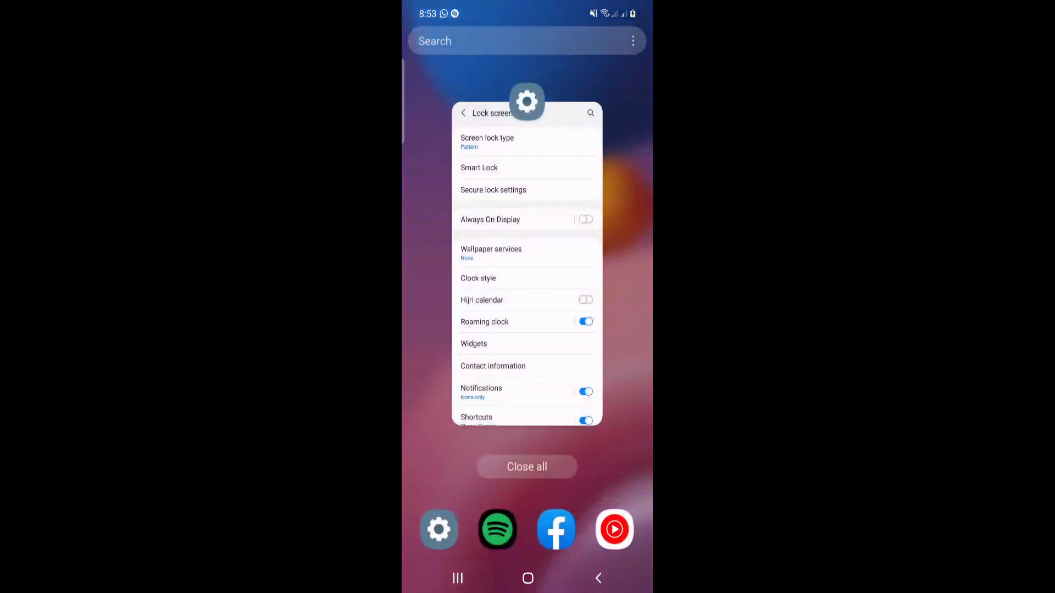
- Launch the Settings app from the app drawer
left_click_drag(527, 413, 527, 206)
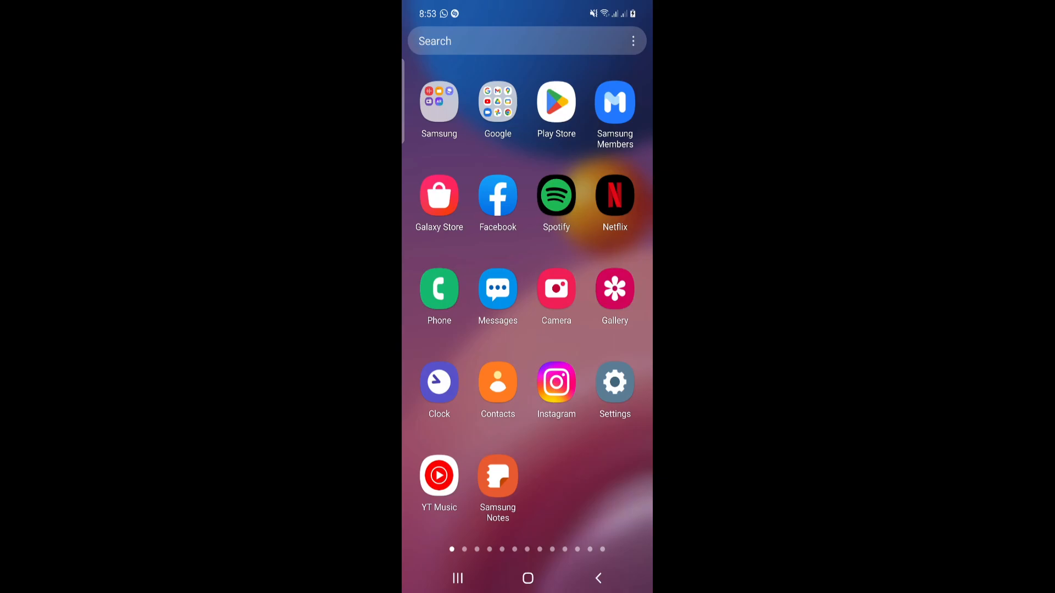
left_click(615, 382)
scroll(528, 330, "down", 10)
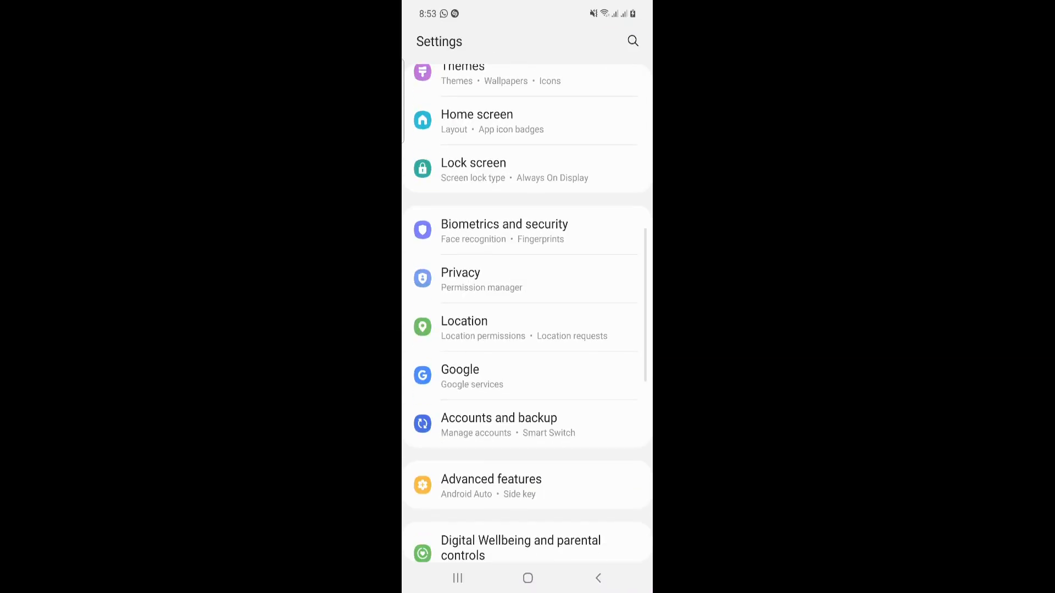
scroll(527, 330, "up", 3)
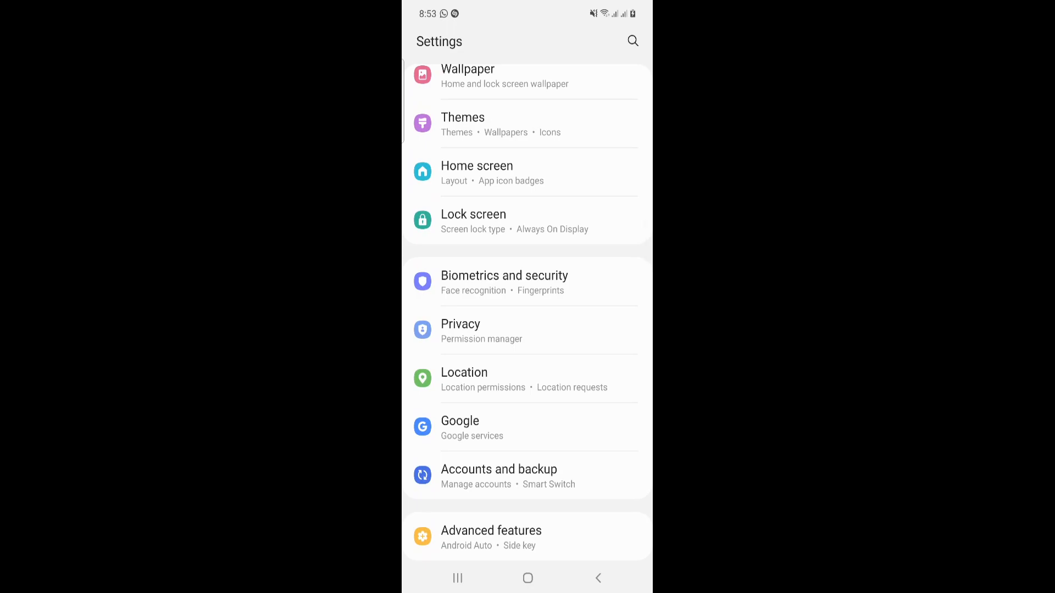
- View Secure lock settings under Lock screen, confirming with the current pattern
left_click(511, 221)
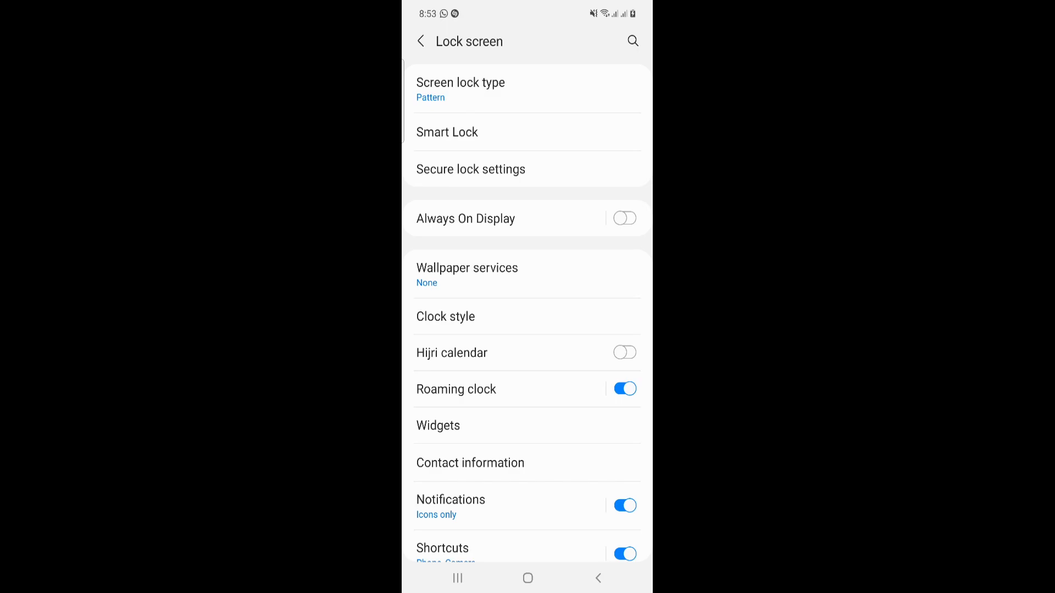
left_click(528, 169)
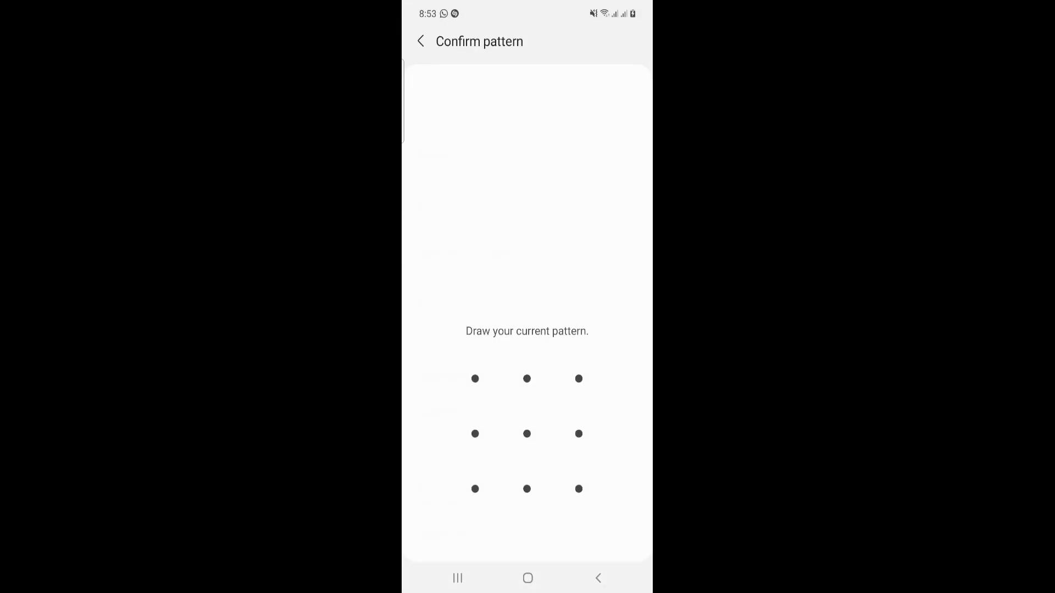
left_click_drag(475, 378, 578, 488)
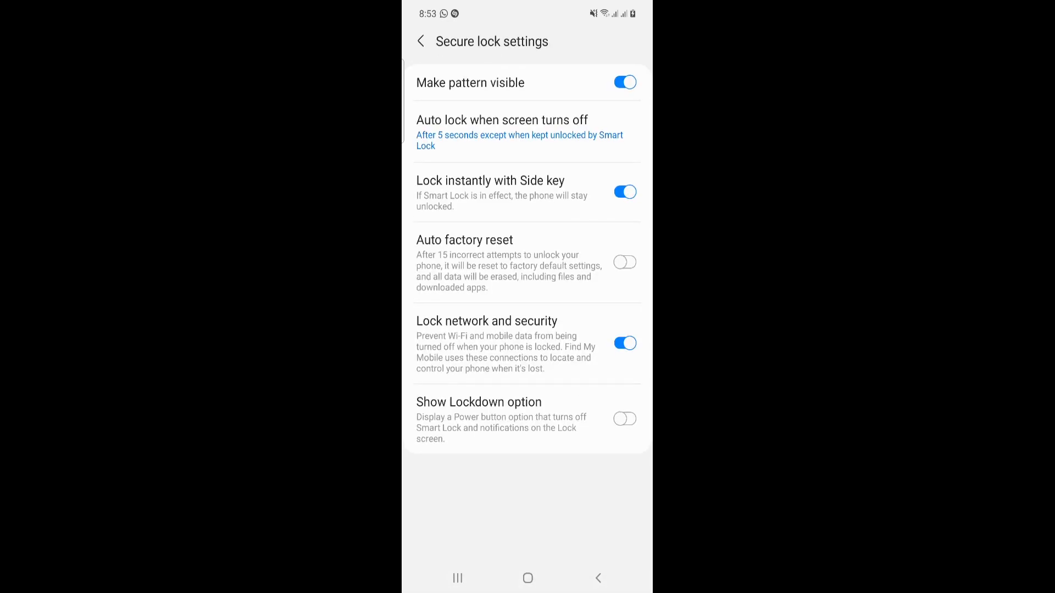
- Reach the Screen lock type list, drawing the pattern correctly after two failed attempts
left_click(598, 577)
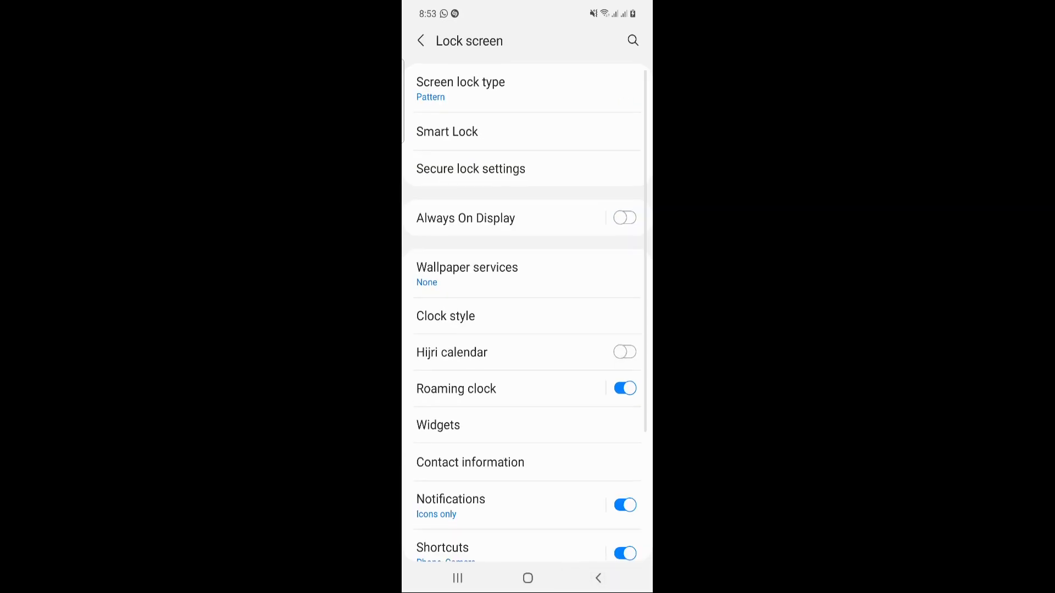
left_click(462, 83)
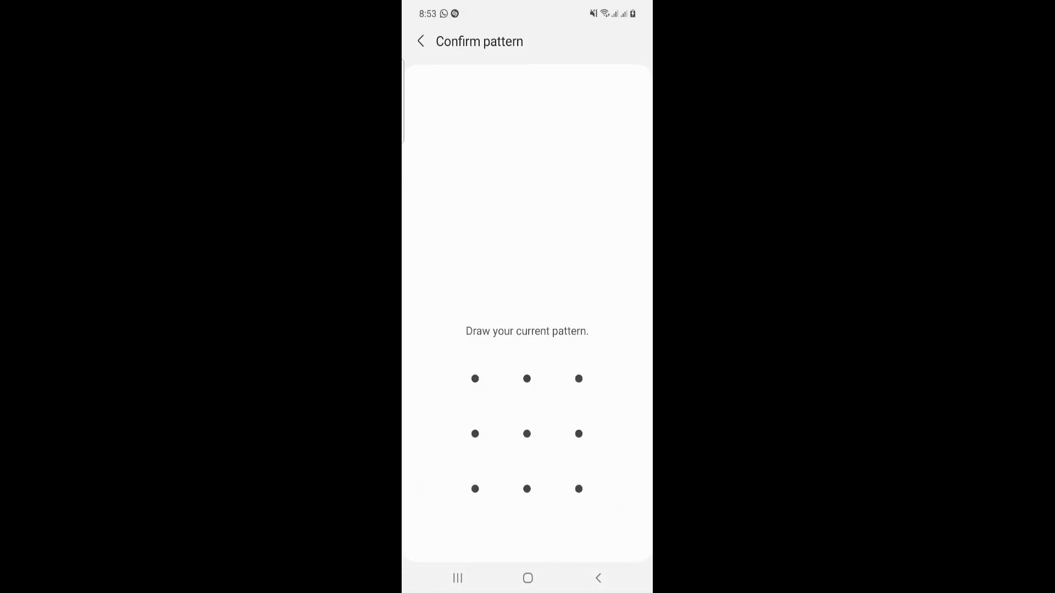
left_click_drag(476, 378, 527, 488)
left_click_drag(527, 378, 578, 489)
left_click_drag(475, 489, 579, 489)
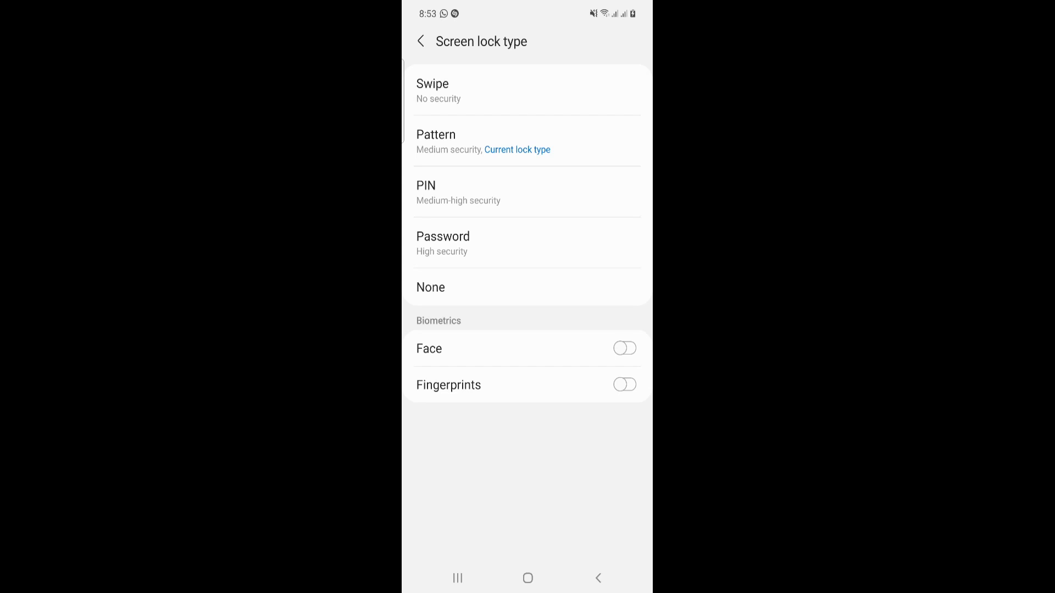
- Start a PIN lock with digits and auto-confirm enabled, then abandon it unsaved
left_click(528, 193)
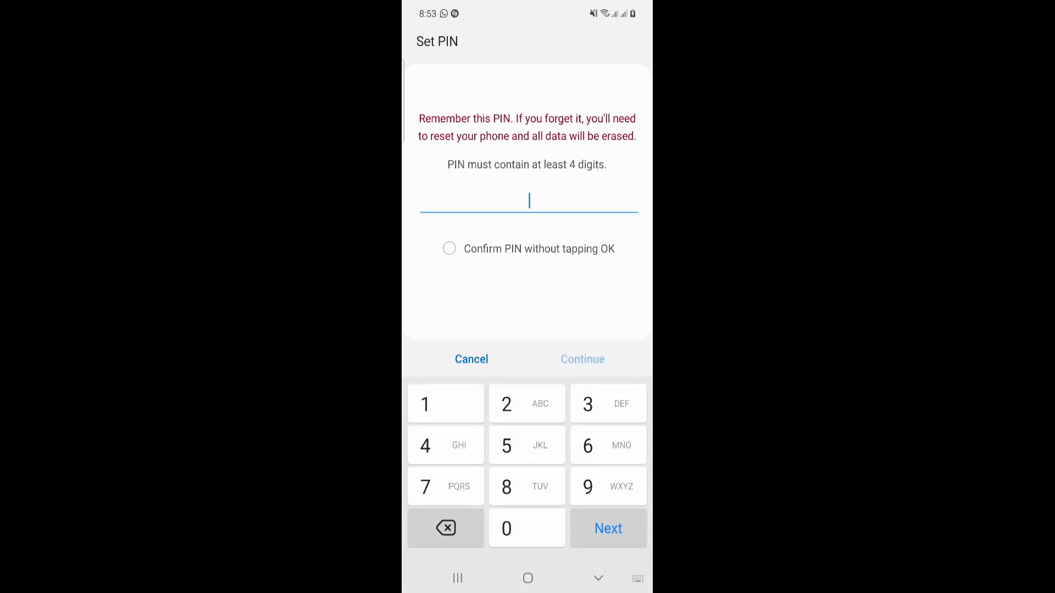
left_click(527, 445)
type("82")
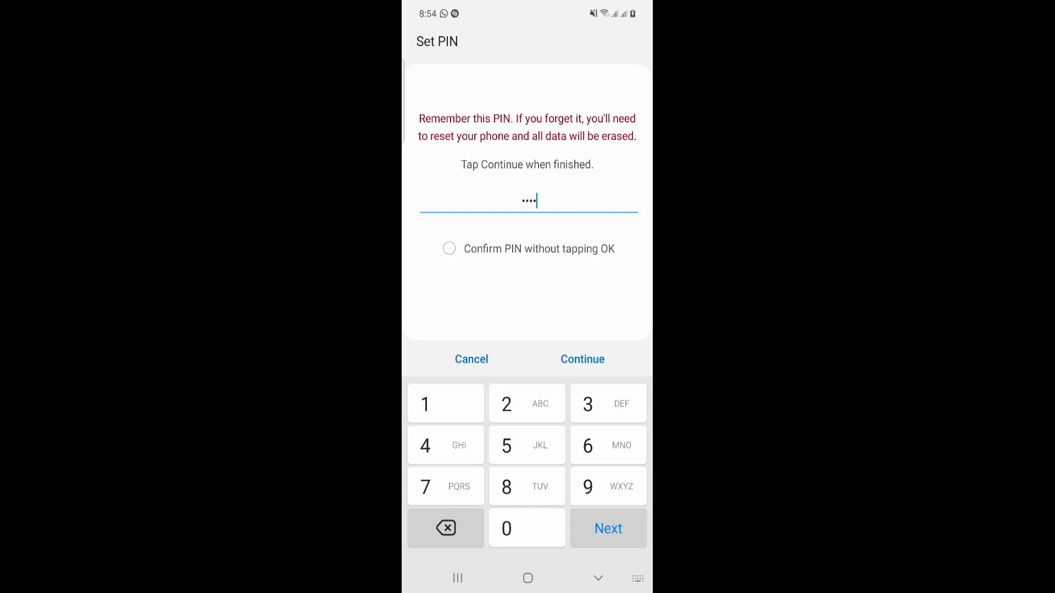
left_click(449, 248)
left_click(598, 579)
left_click(599, 579)
- Start a Password lock, enter five characters, then abandon it unsaved
left_click(528, 89)
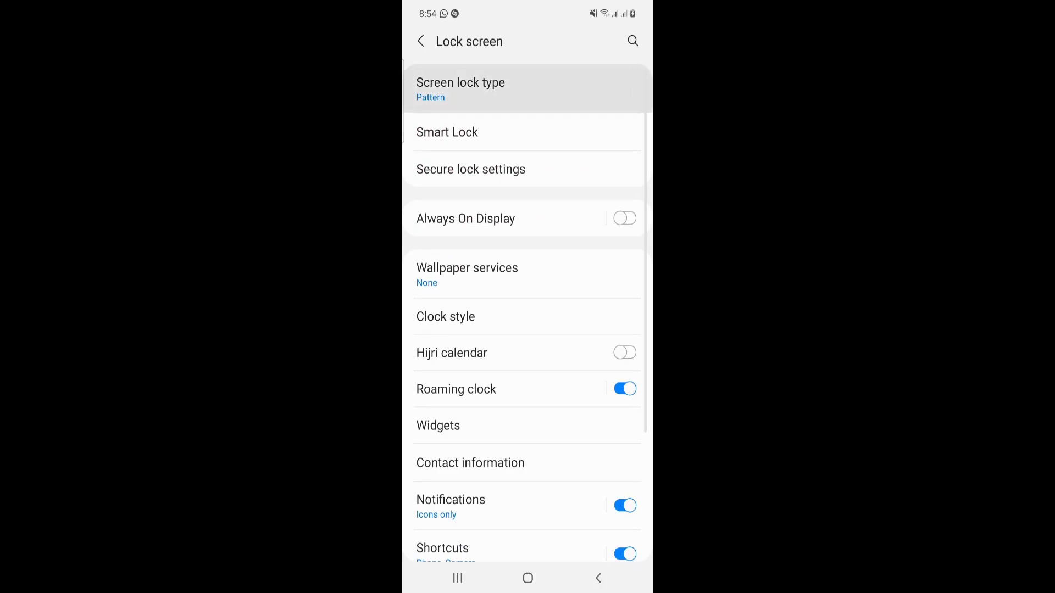
left_click_drag(579, 379, 578, 490)
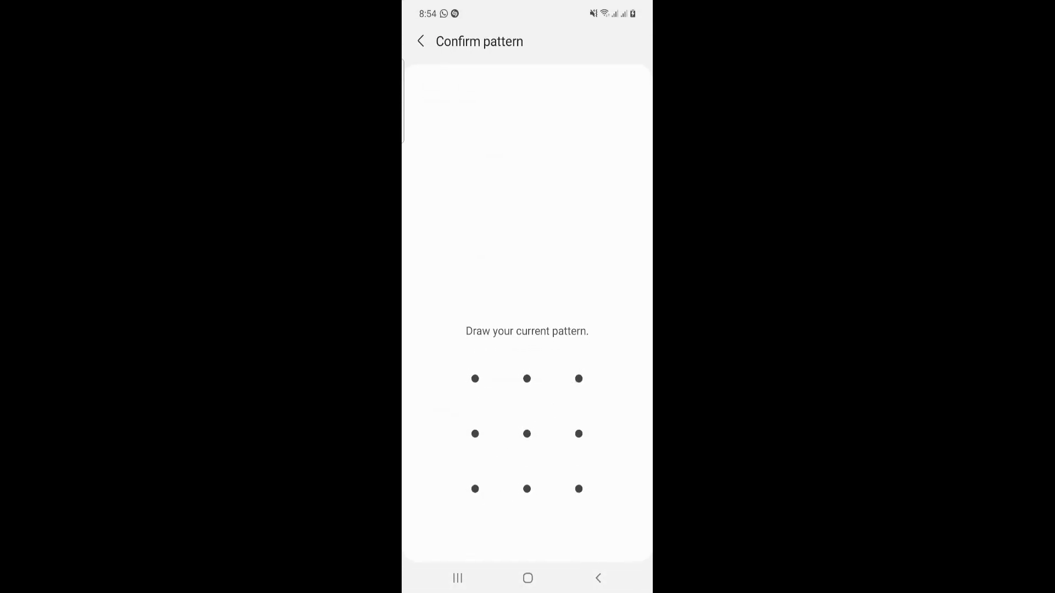
left_click(443, 243)
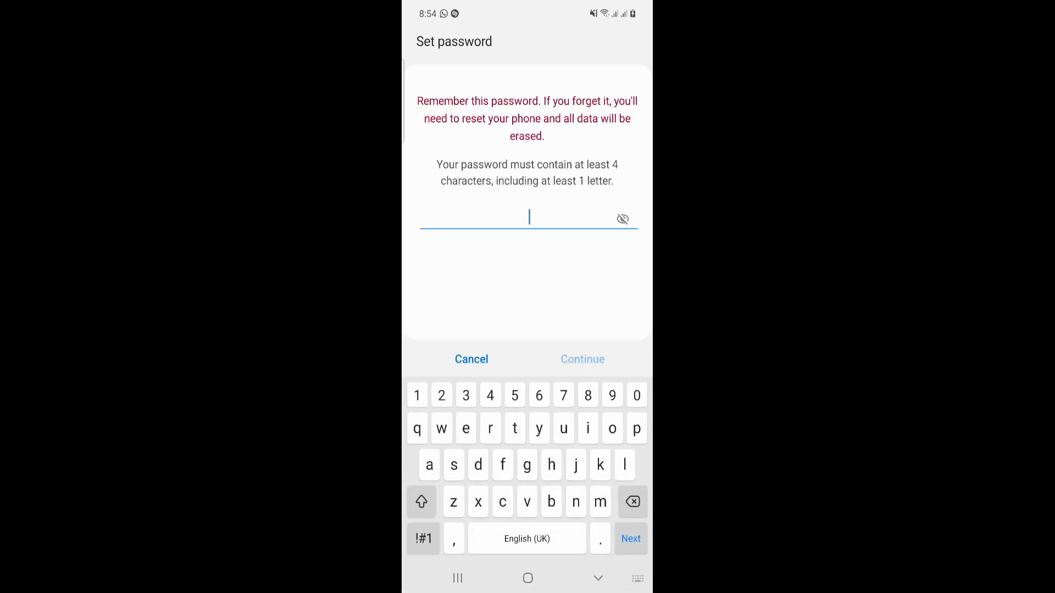
type("••••c")
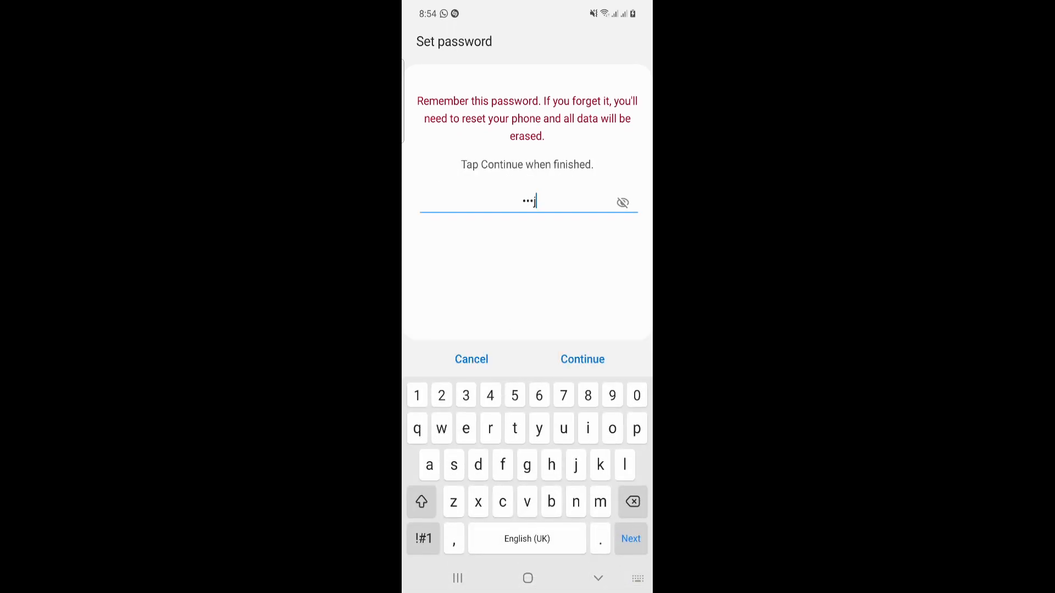
left_click(598, 578)
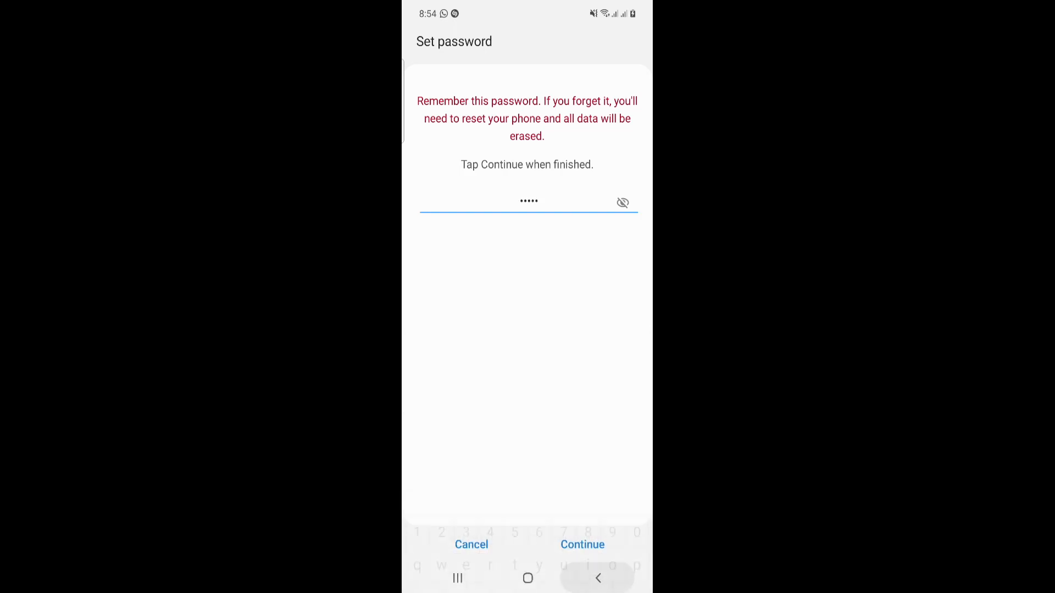
left_click(582, 496)
- Return to the Screen lock type list with the current pattern
left_click(512, 89)
left_click_drag(475, 488, 578, 489)
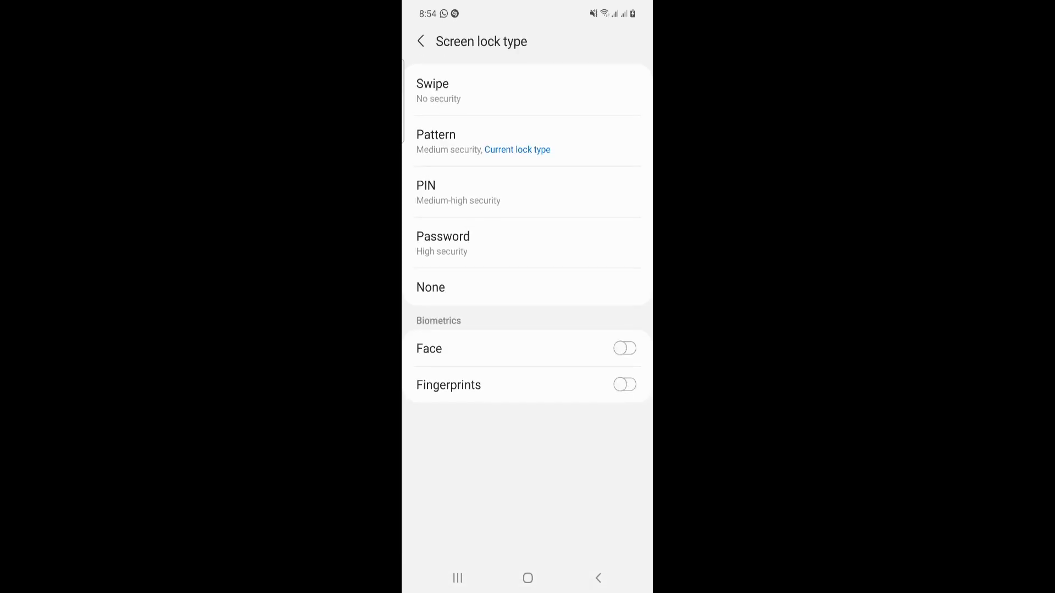
- Peek at Fingerprints setup, leave it, and return to the home screen
left_click(625, 385)
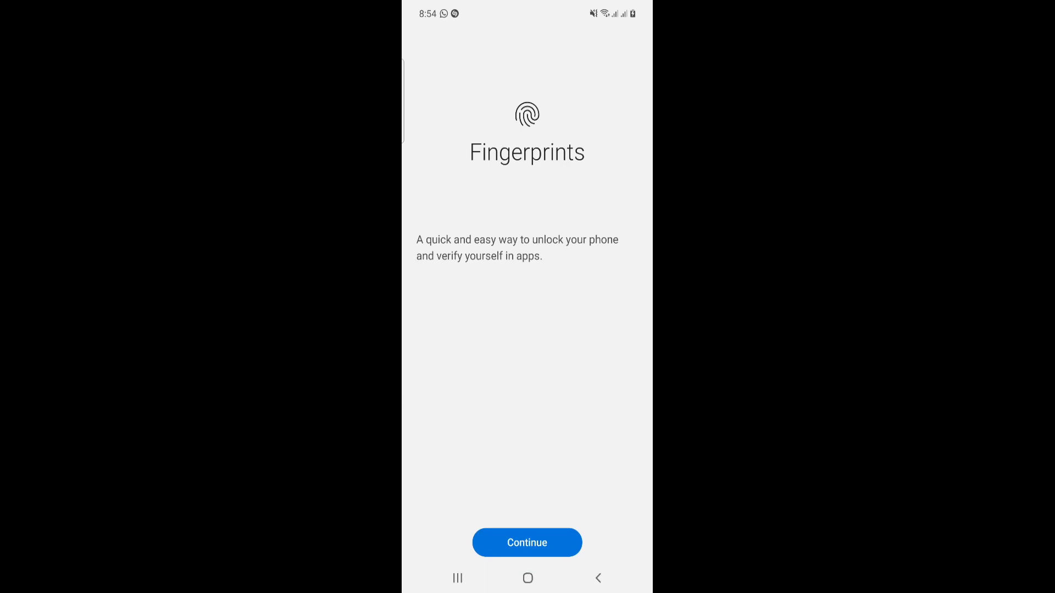
left_click(599, 578)
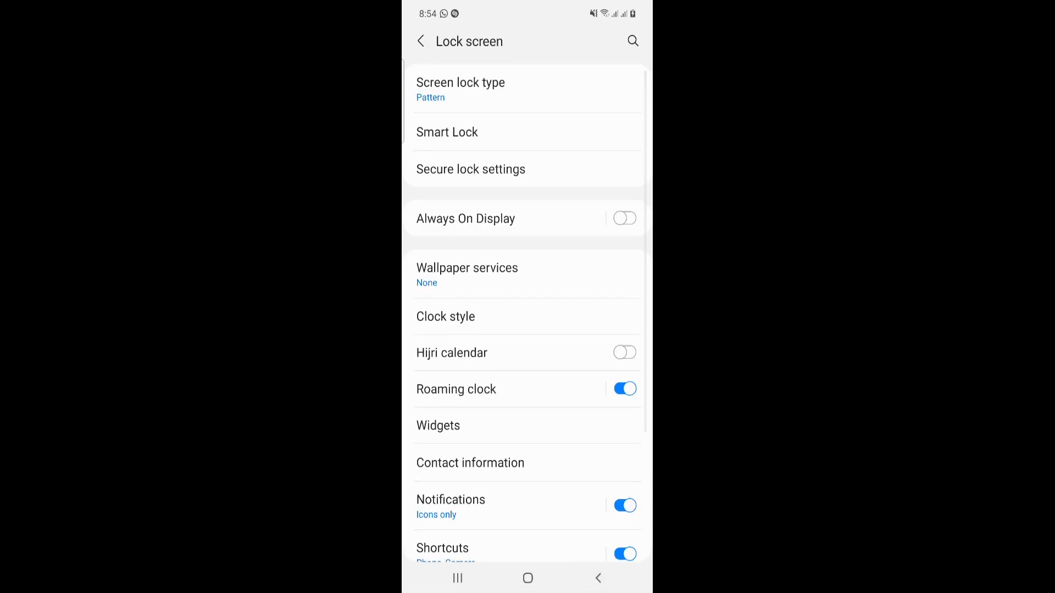
left_click(528, 578)
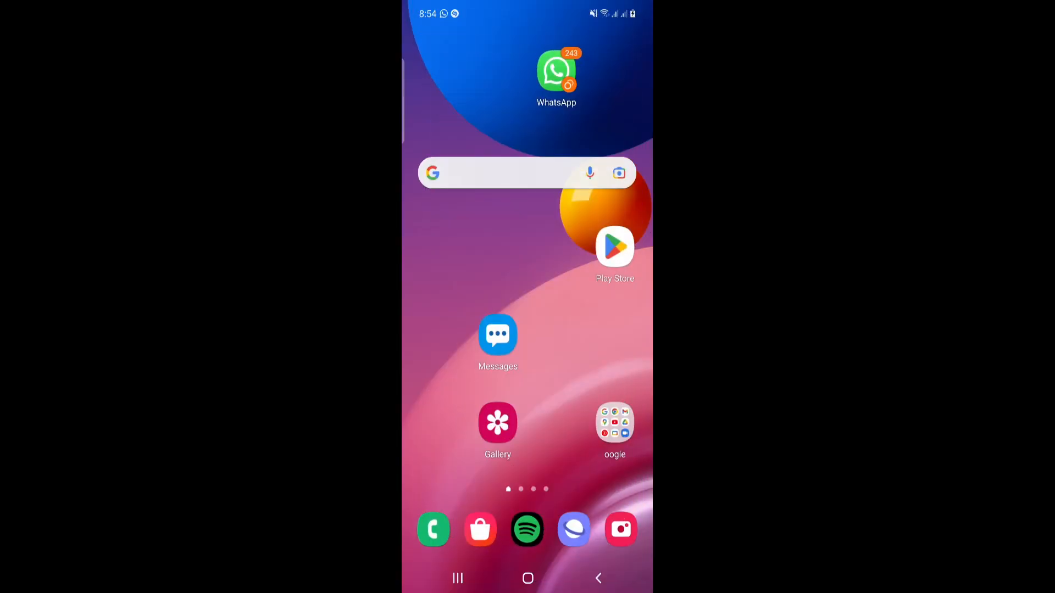